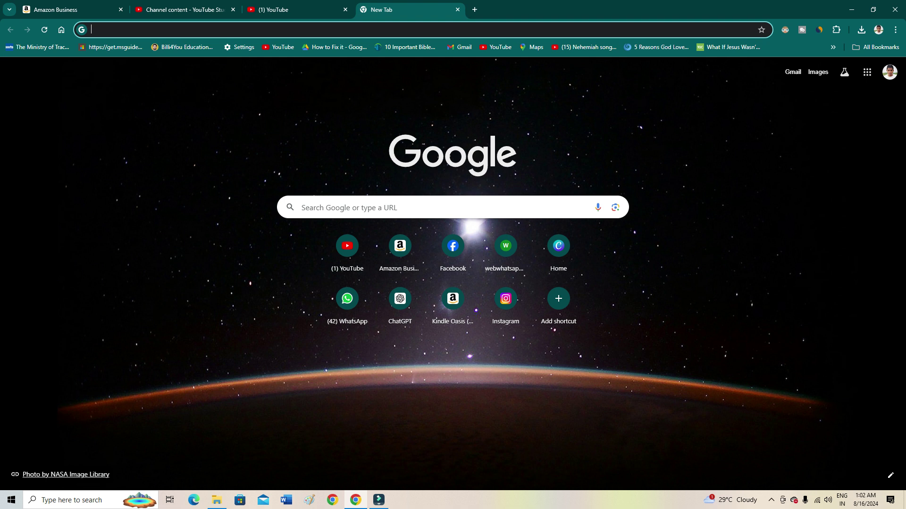
Search Google for the Kindle for PC download and open Amazon's 'Install or Update the Kindle For PC' page in a new tab
text(do)
key(Return)
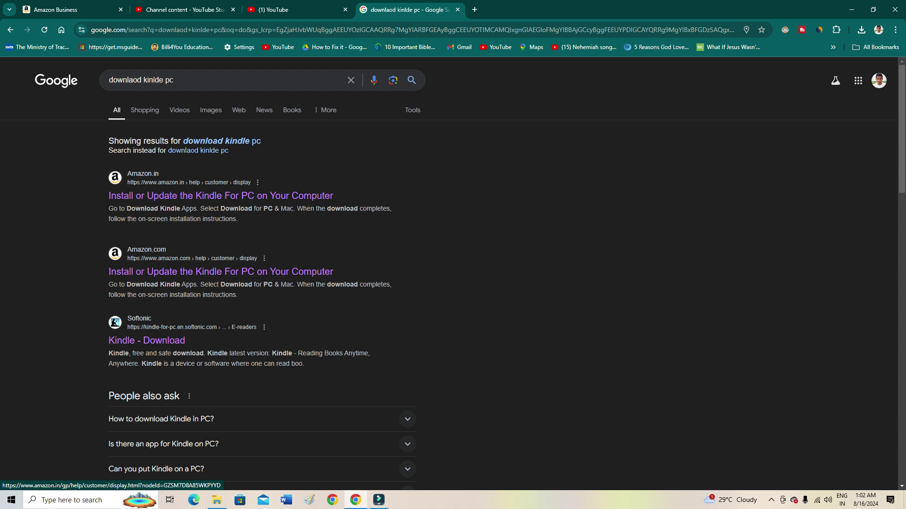
middle_click(172, 196)
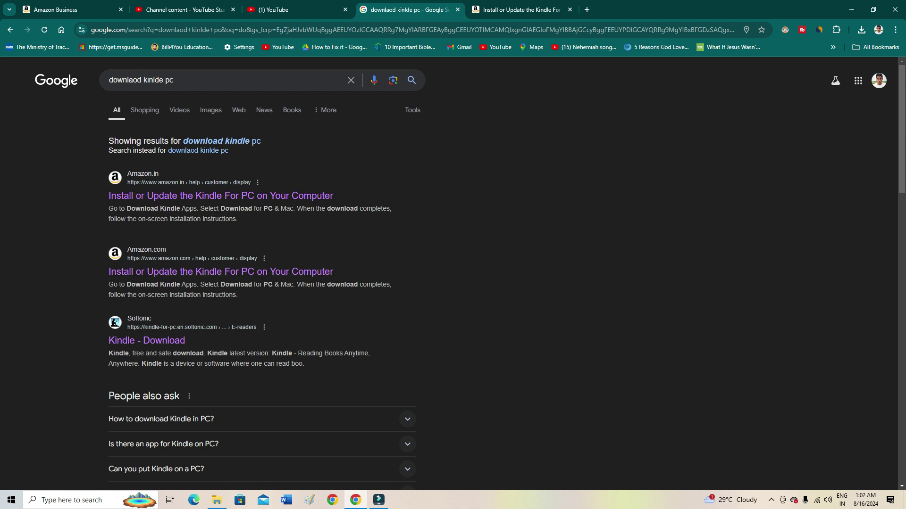
key(ctrl+Tab)
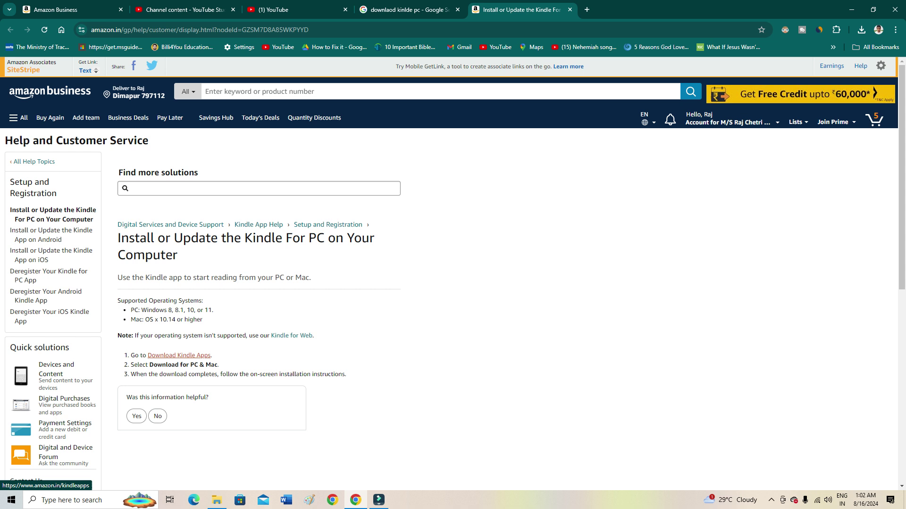
Go from the help page to Amazon's Download Kindle Apps page
key(ctrl+minus)
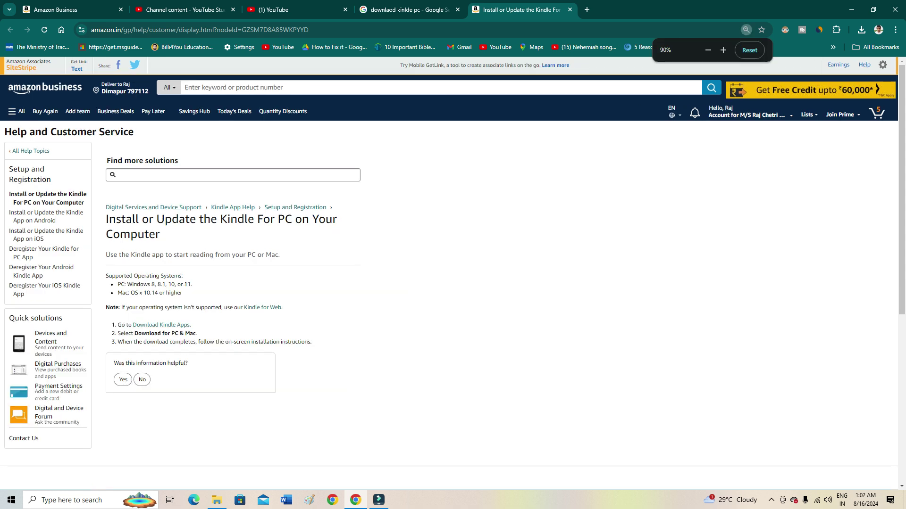
key(ctrl+minus)
key(ctrl+plus)
key(ctrl+plus)
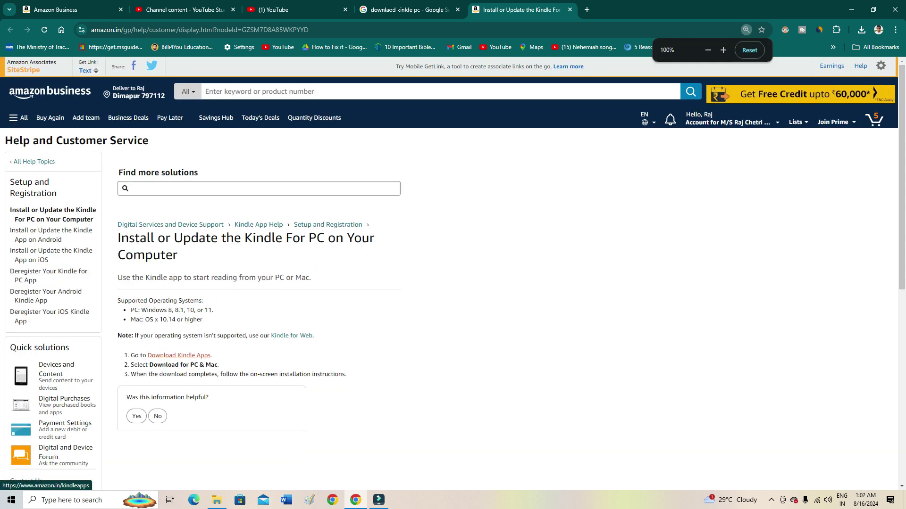
click(179, 355)
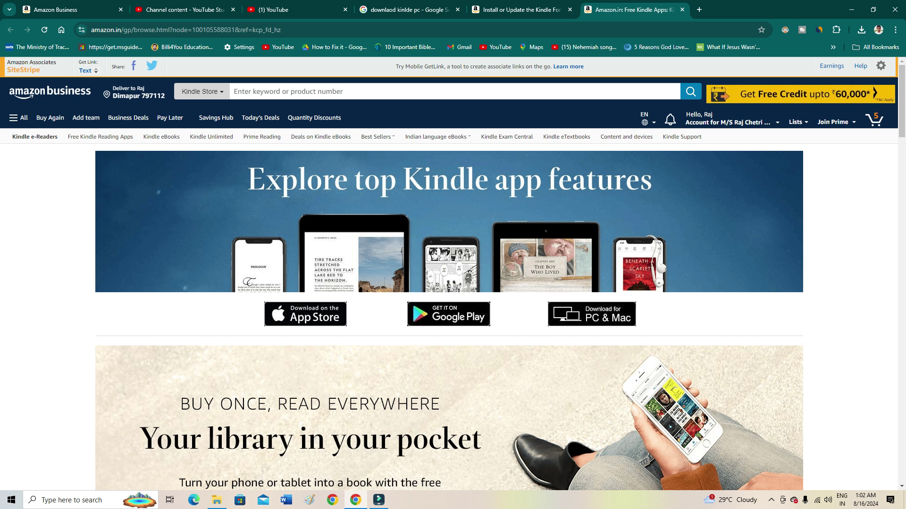
Download the PC installer and view KindleForPC-installer-2.4.70946.exe in Chrome's download history
drag(282, 30, 91, 30)
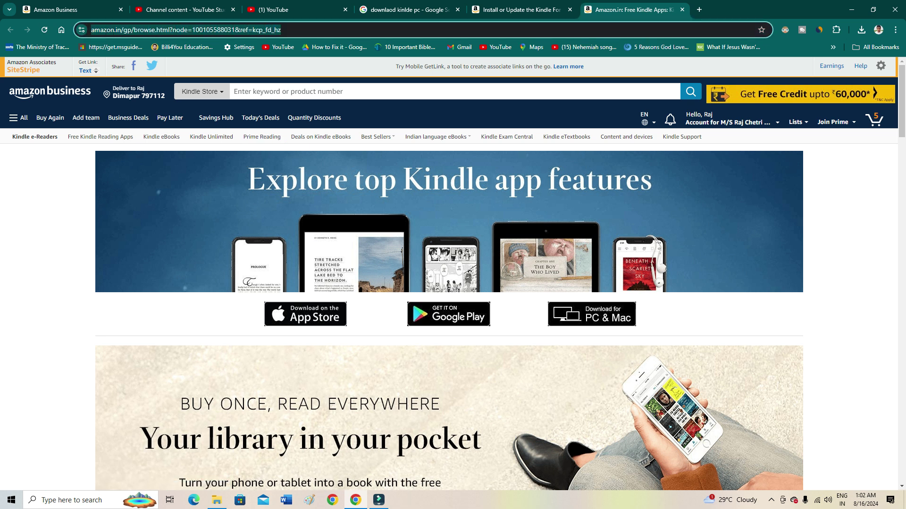
click(177, 29)
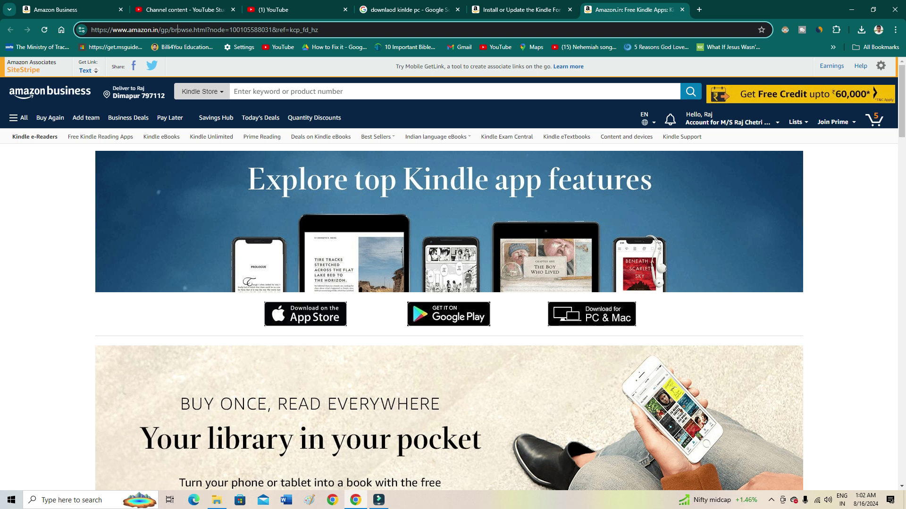
key(Escape)
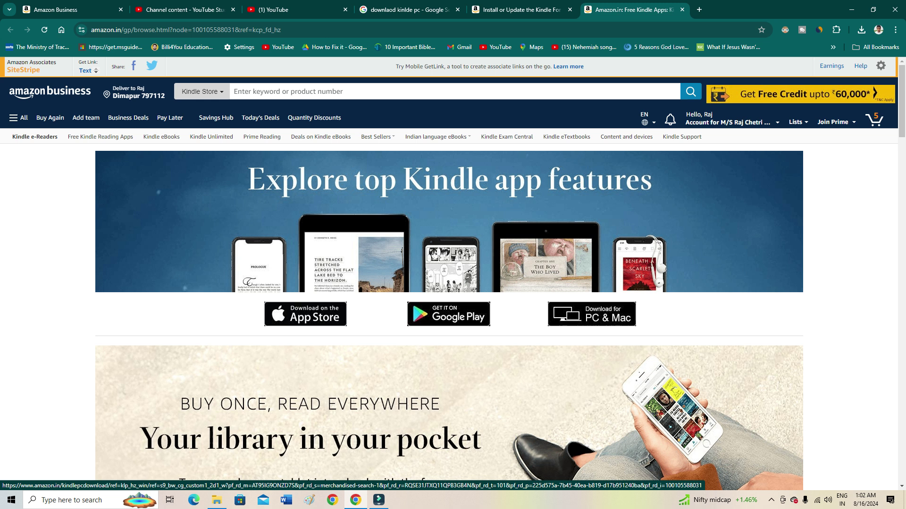
key(ctrl+j)
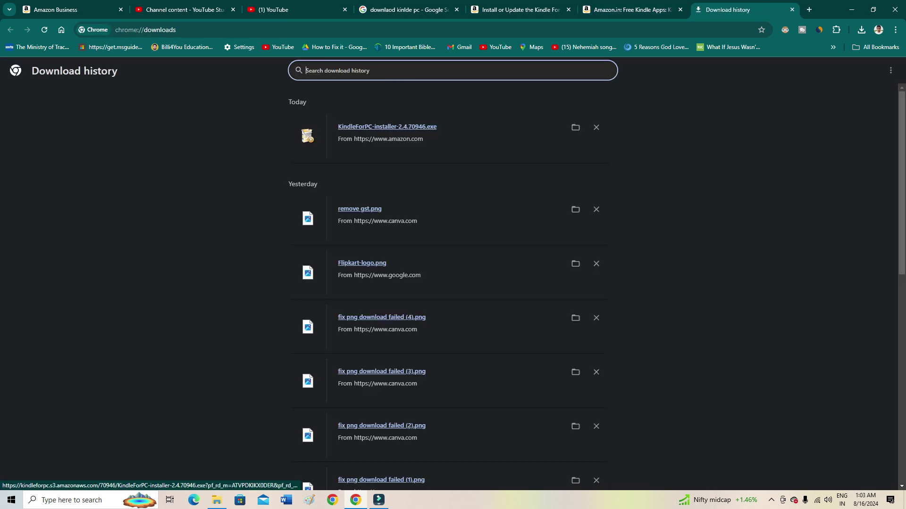
Show the KindleForPC installer in its Downloads folder from Download history
click(575, 127)
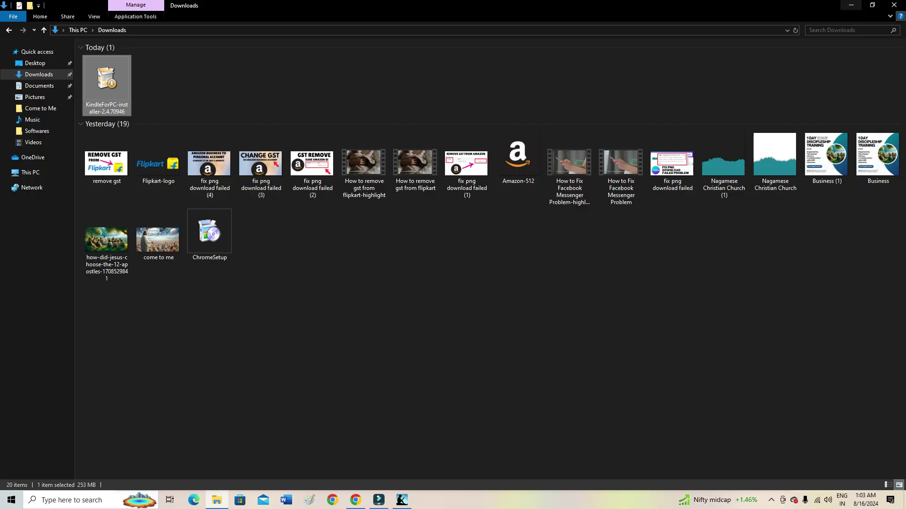
Minimize the Downloads folder window once Kindle for PC opens
click(850, 5)
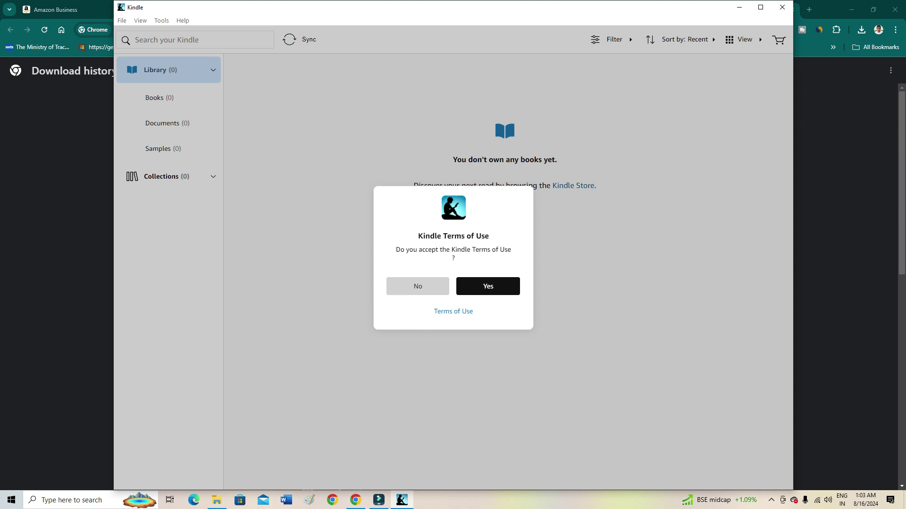
Accept the Kindle Terms of Use and choose Sign In with Amazon
key(Return)
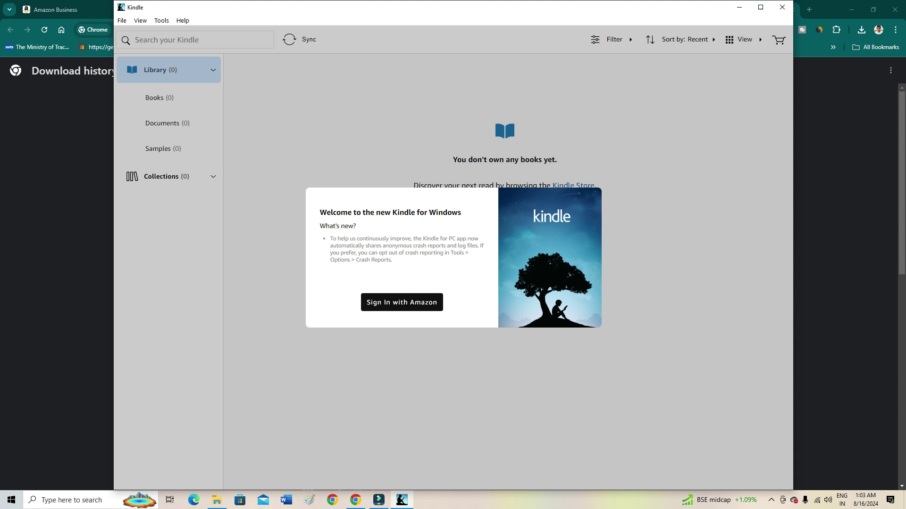
key(Return)
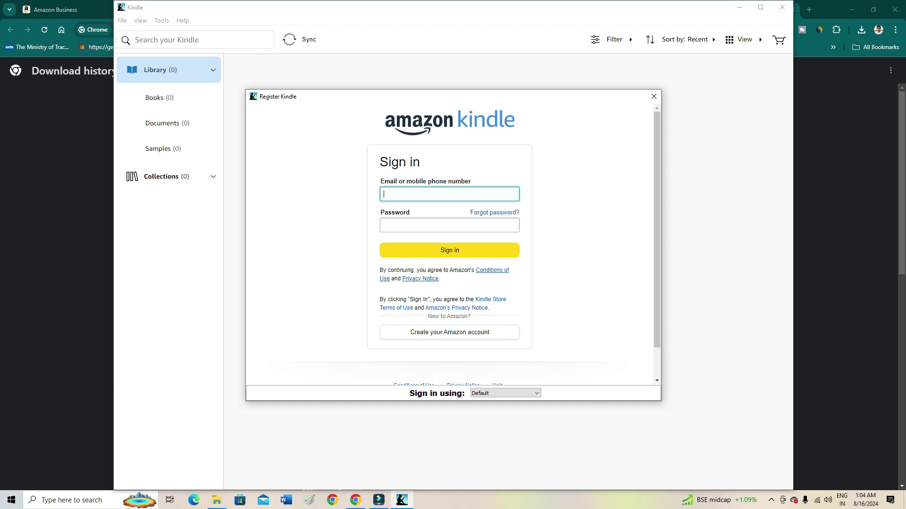
Enter the account e-mail and password and submit the sign-in form
key(Tab)
text(*******)
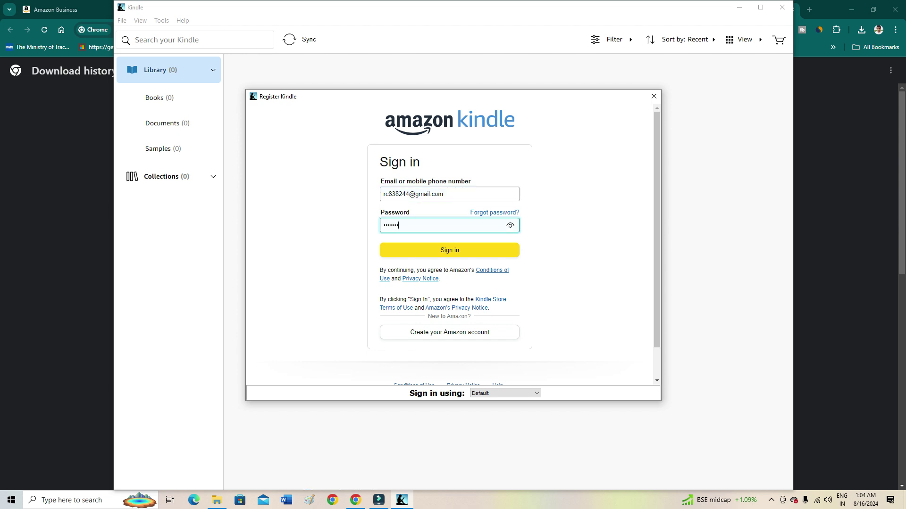
text(*********)
key(Return)
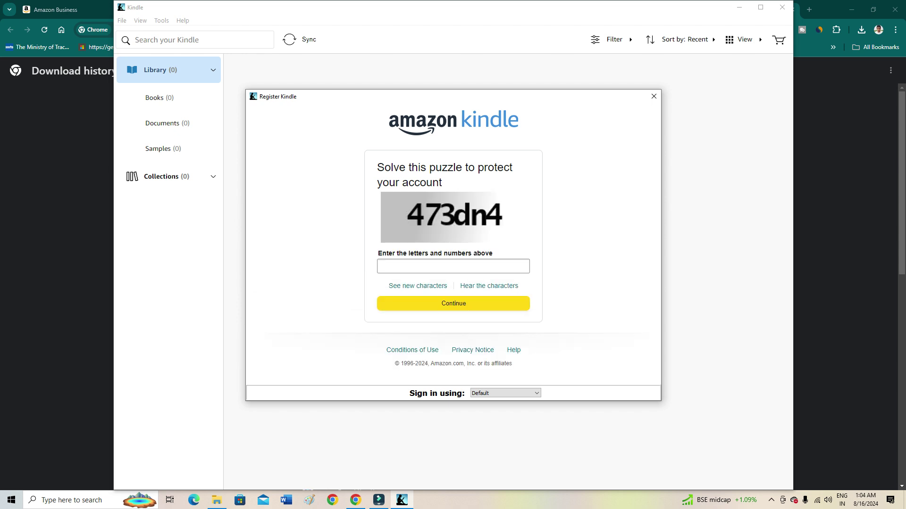
Type the security puzzle characters and submit the answer
click(453, 266)
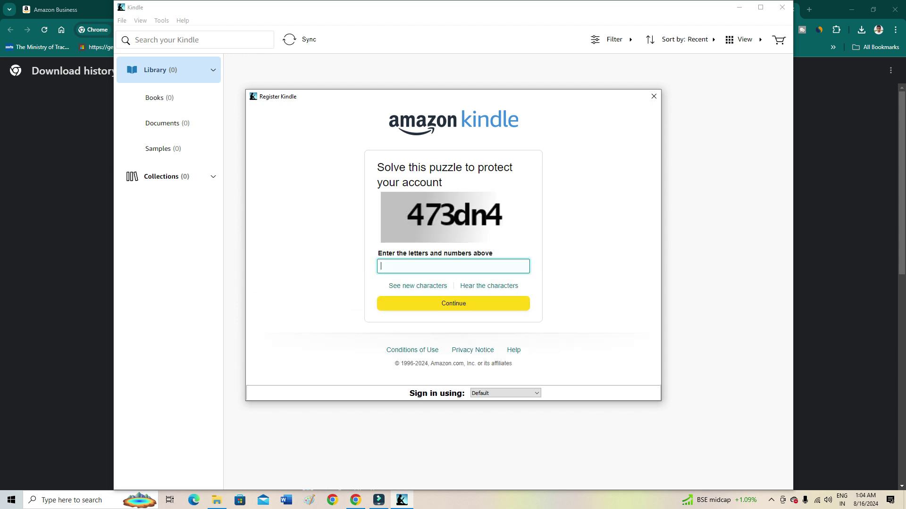
text(473dn4)
key(Return)
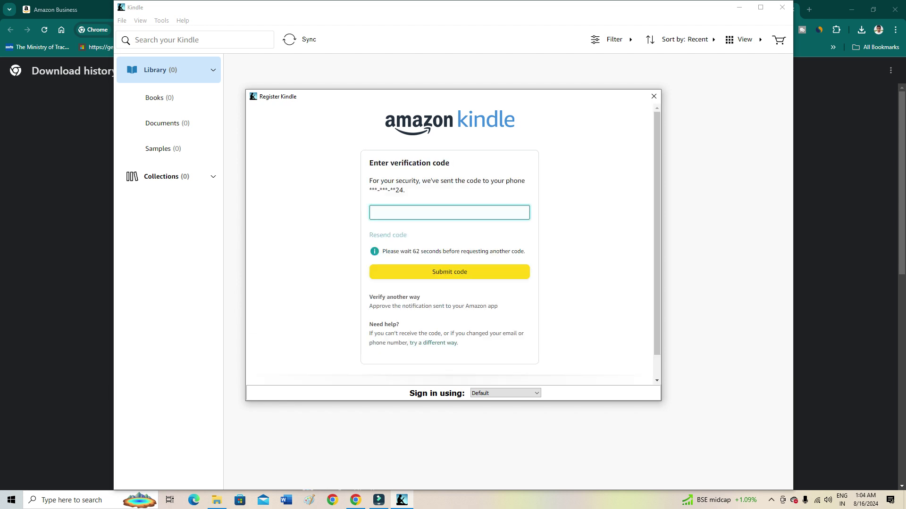
Submit the SMS verification code so the 92-item library syncs
key(Return)
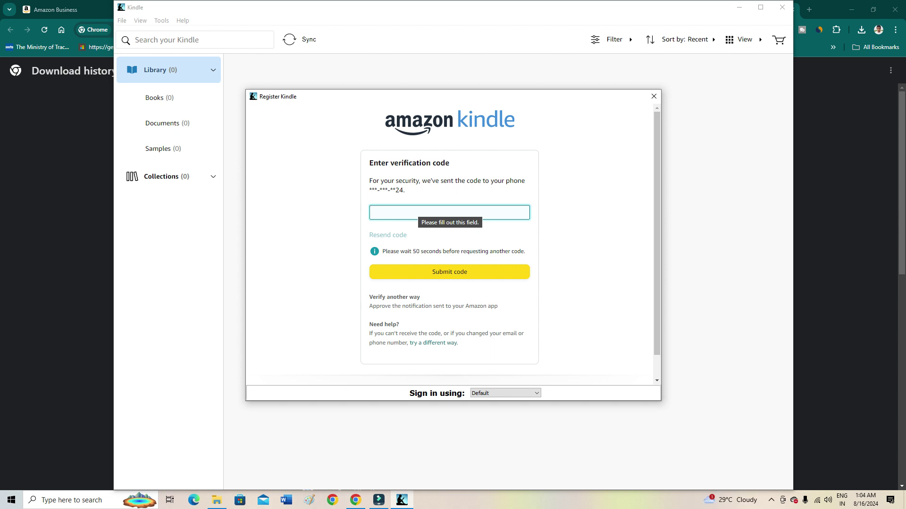
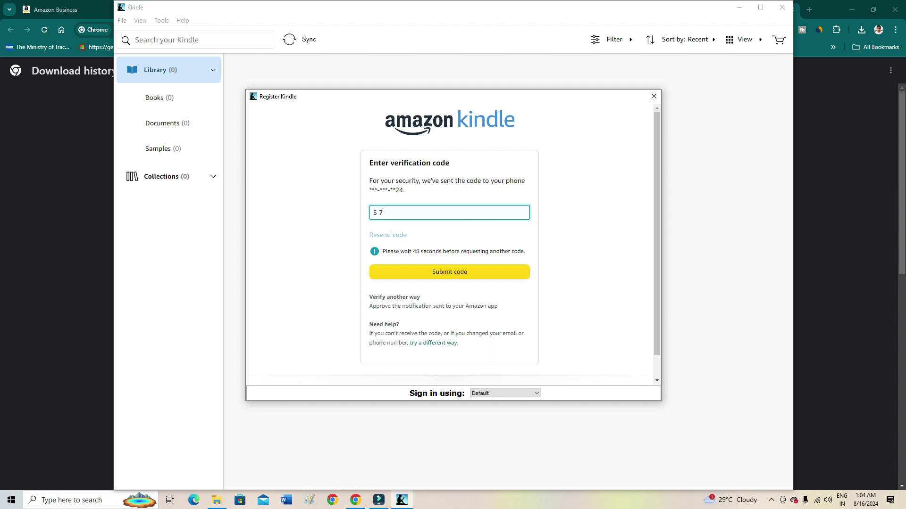
key(Return)
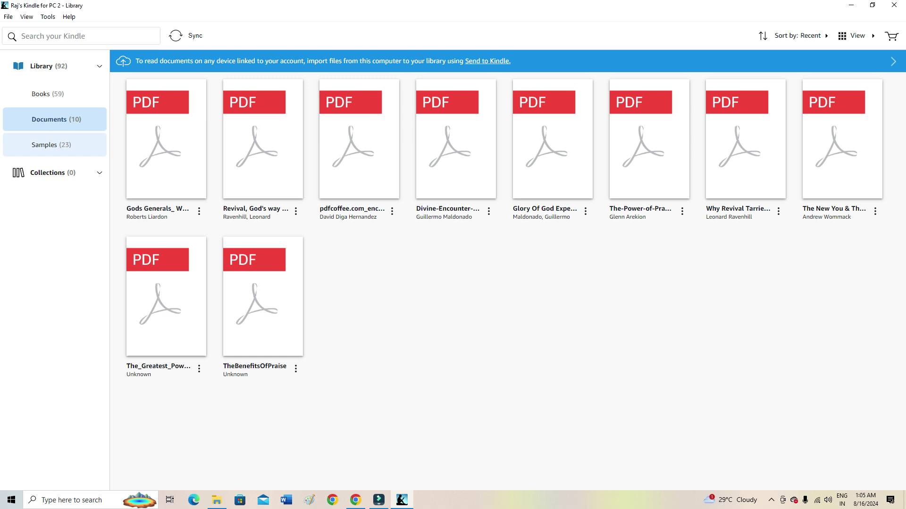
Show the Samples collection, sync the library twice with F5, and minimize Kindle
click(52, 145)
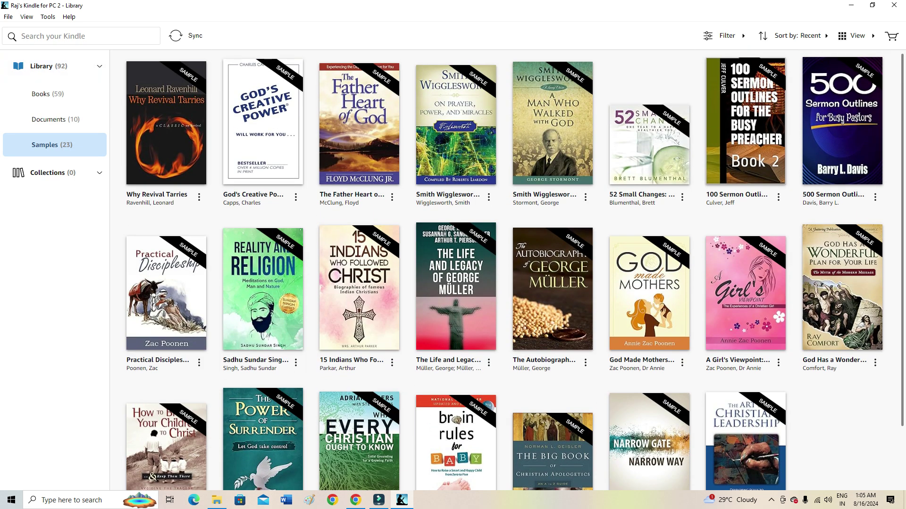
click(22, 36)
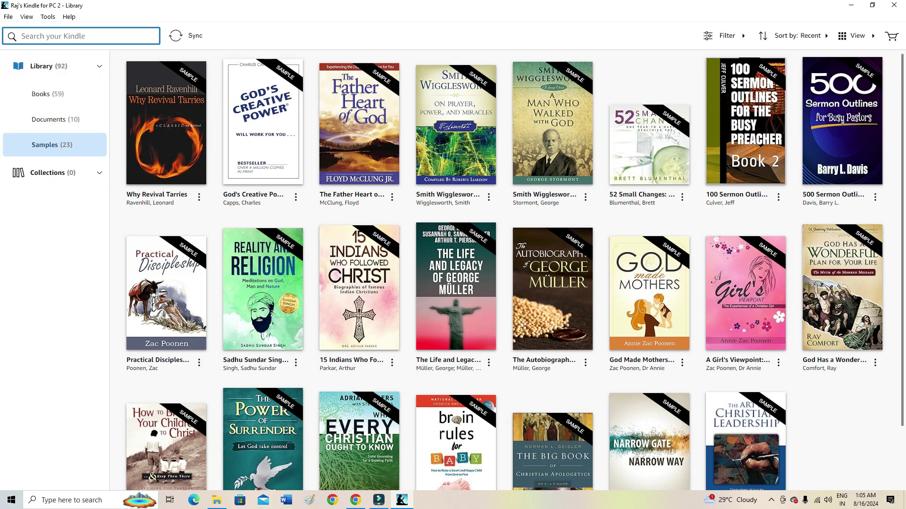
key(F5)
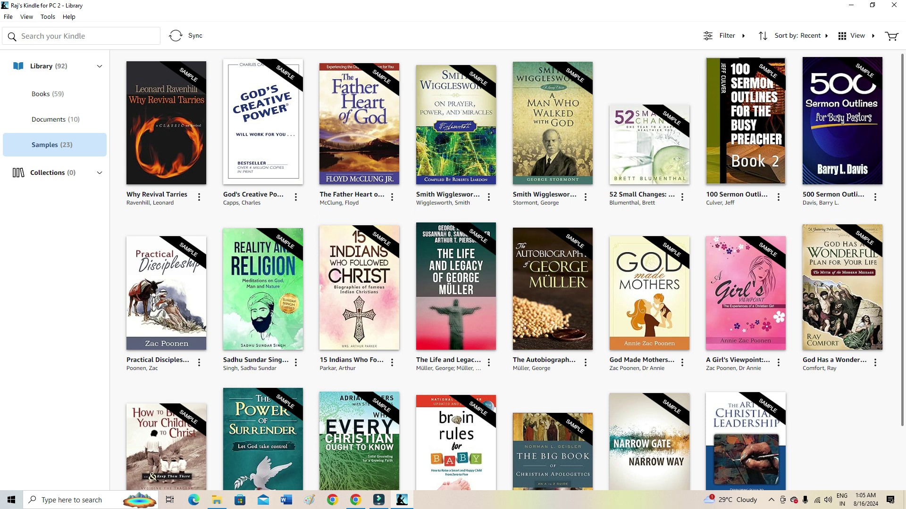
key(F5)
click(851, 5)
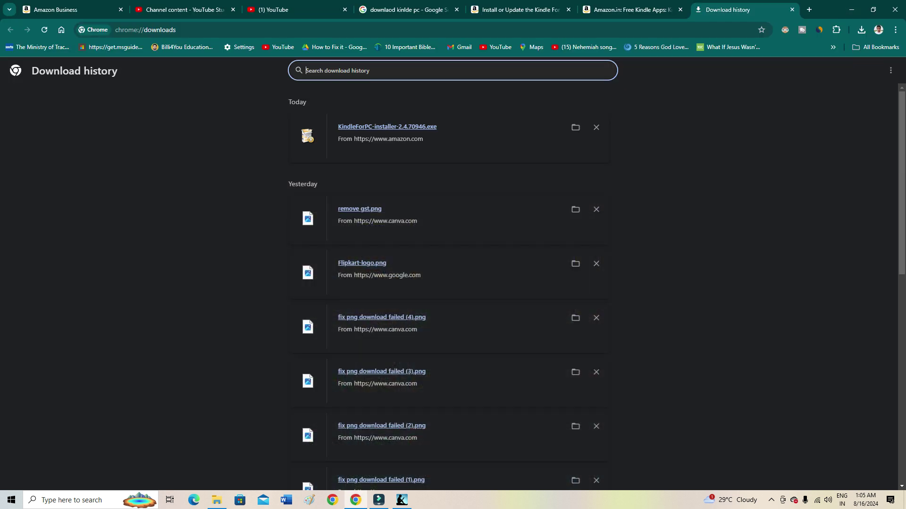
Show the desktop and move the Kindle shortcut up beside Google Chrome
key(super+d)
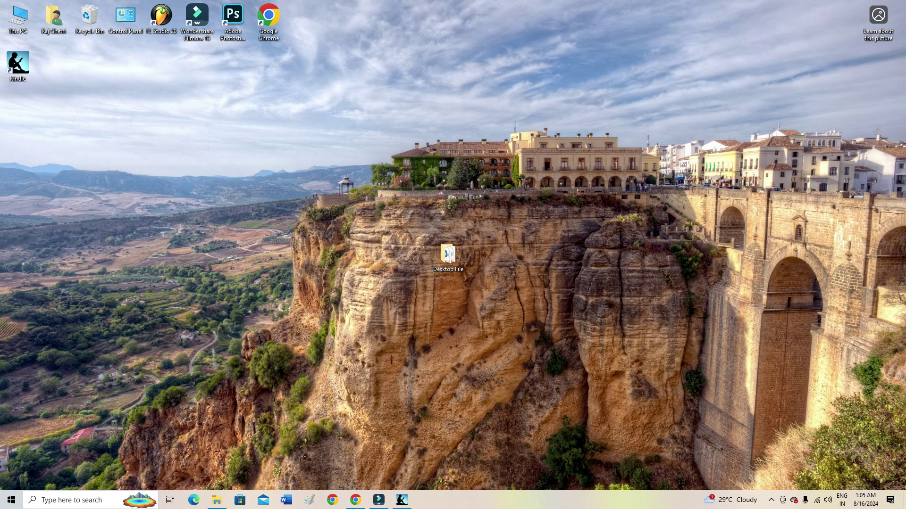
drag(18, 64, 304, 19)
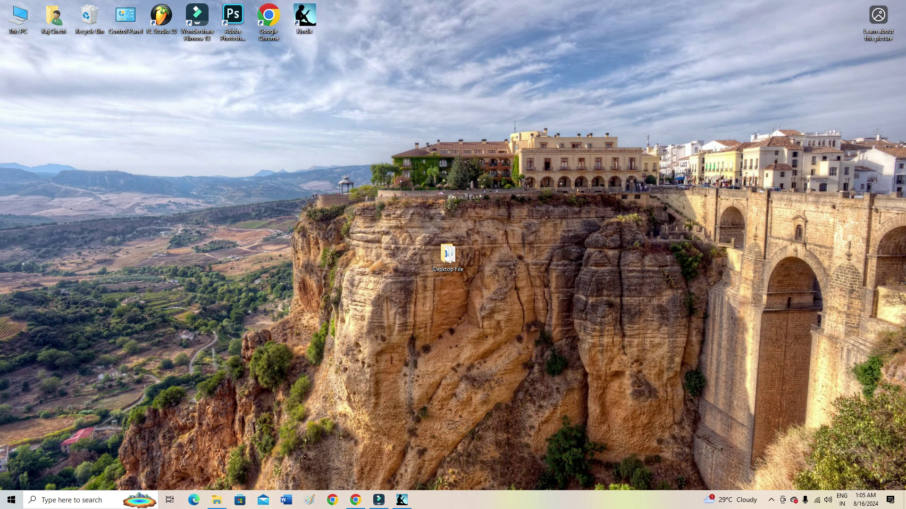